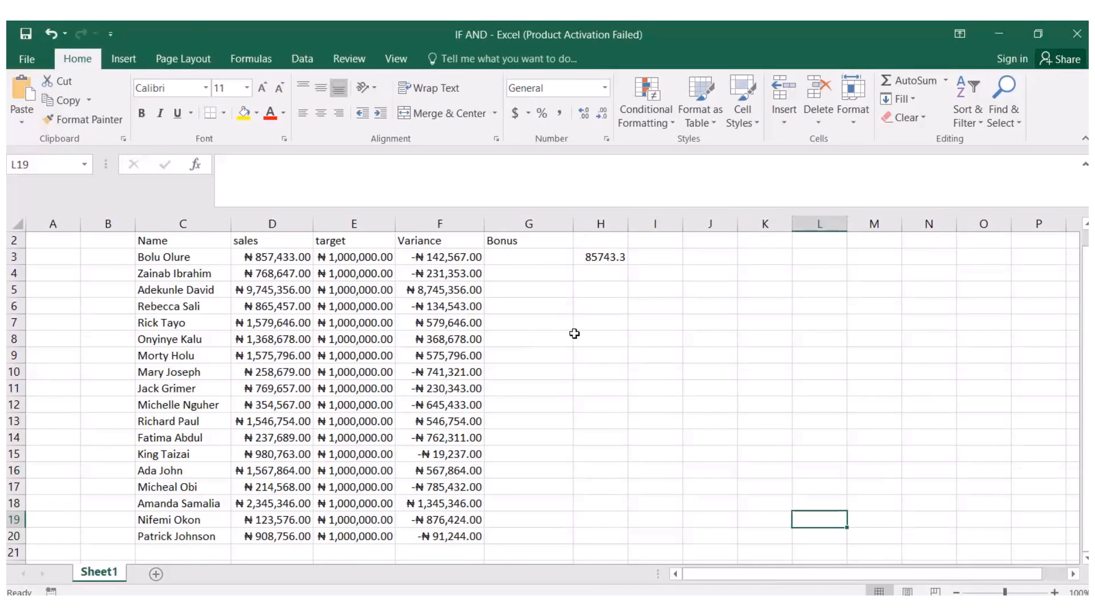
Examine the sales, target and variance entries in the table, including the formula behind the first variance in F3
click(569, 337)
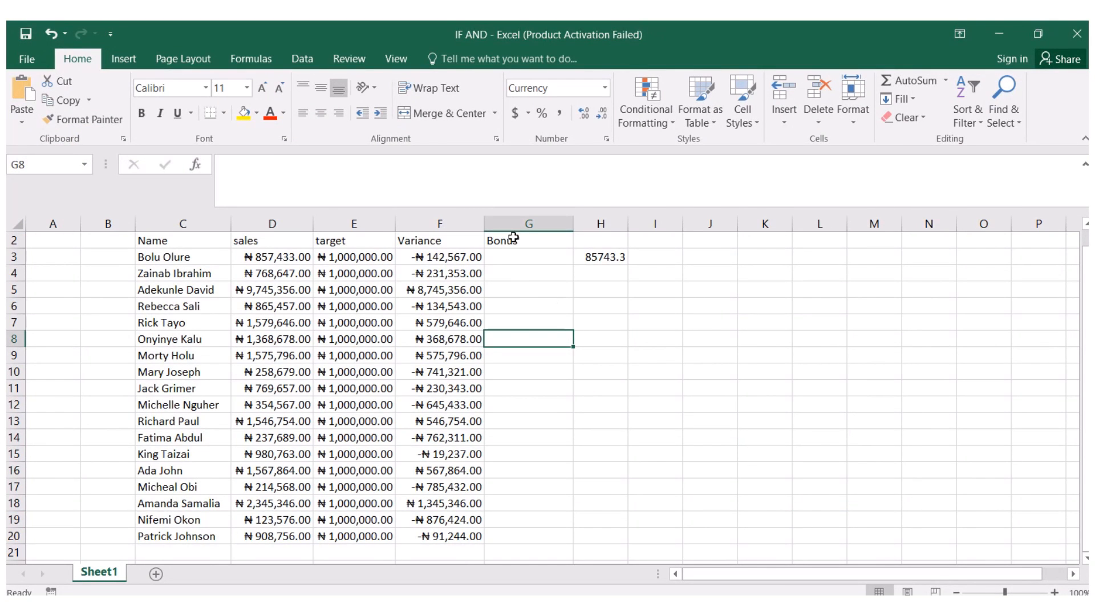
click(522, 288)
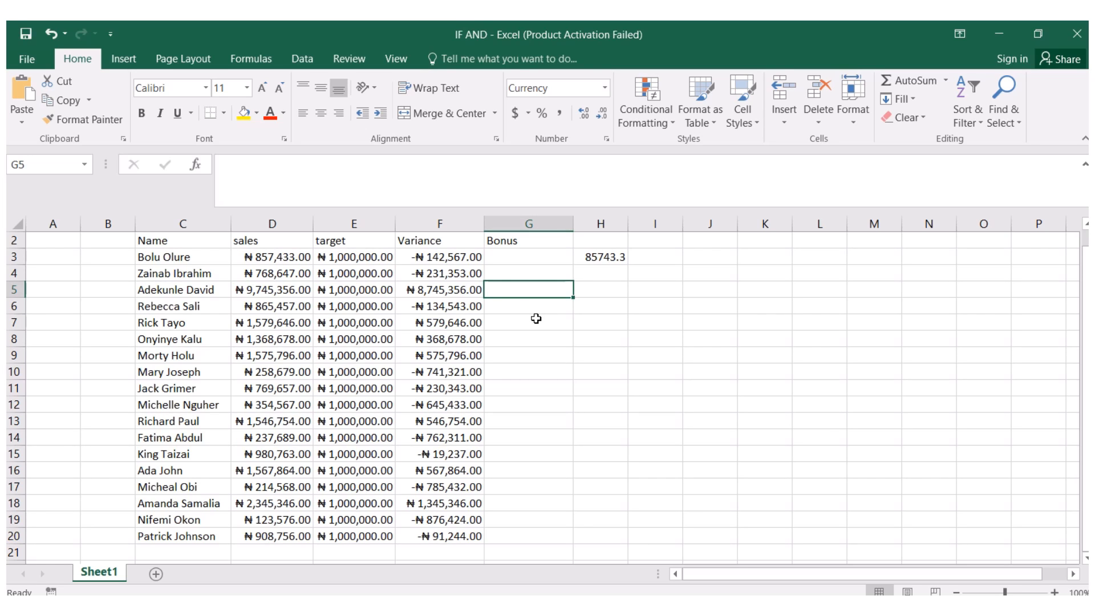
double_click(506, 256)
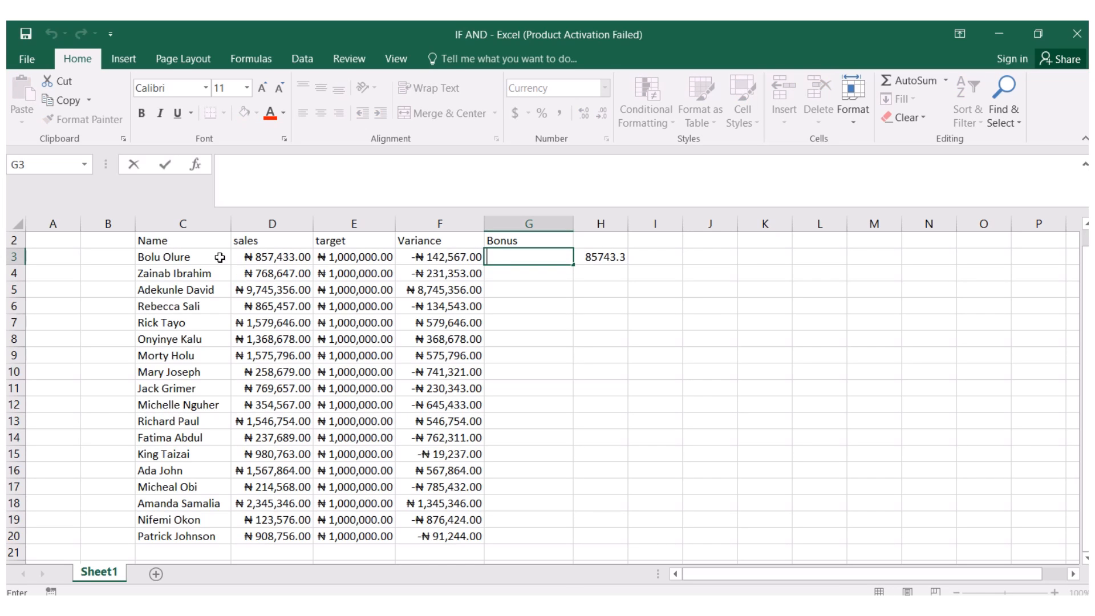
click(257, 261)
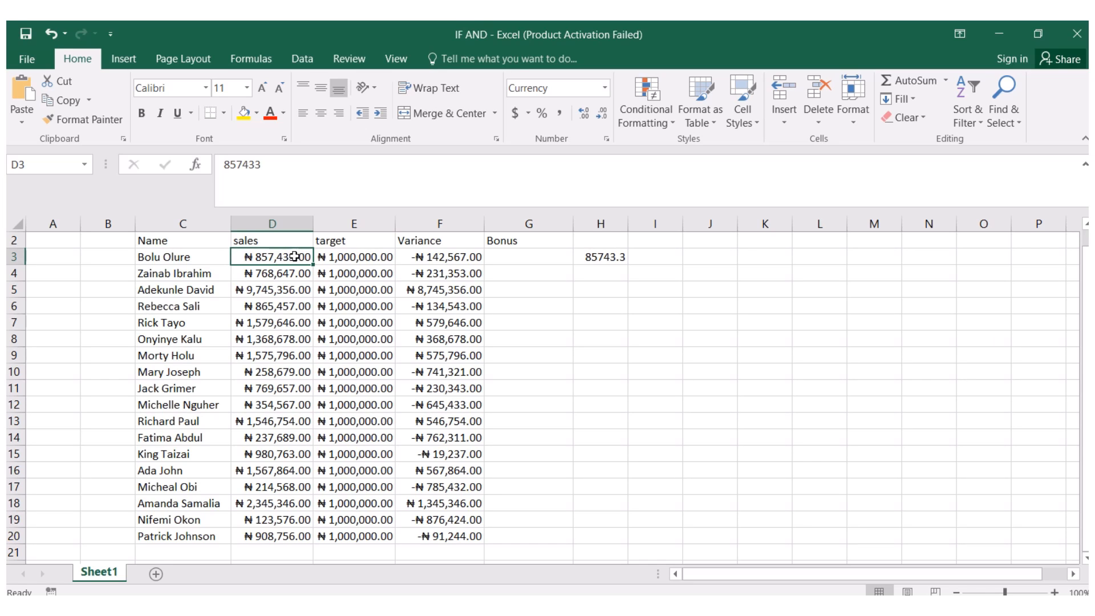
click(338, 260)
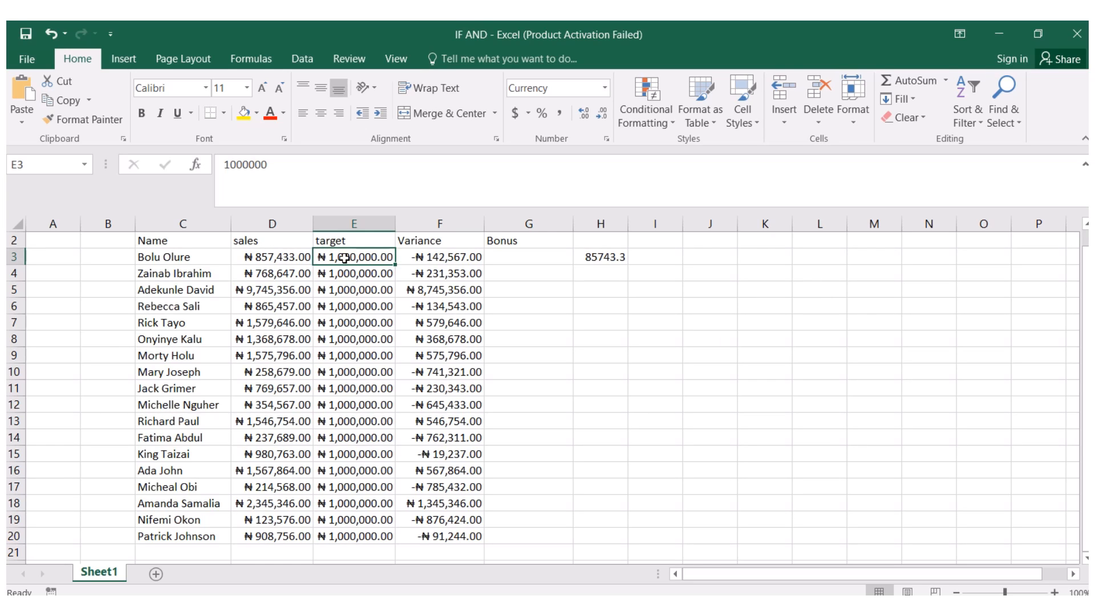
click(414, 259)
key(Down)
key(Down)
key(Down)
key(Down)
key(Down)
key(Down)
key(Down)
key(Down)
key(Down)
key(Down)
key(Down)
key(Down)
key(Down)
key(Down)
key(Down)
key(Down)
key(Down)
double_click(423, 256)
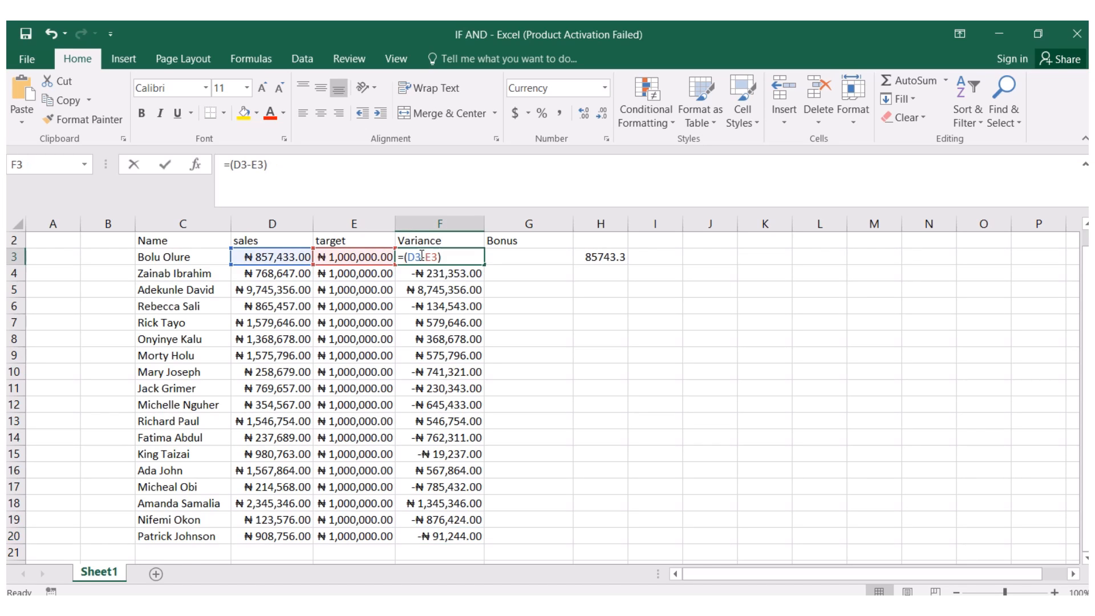
click(429, 293)
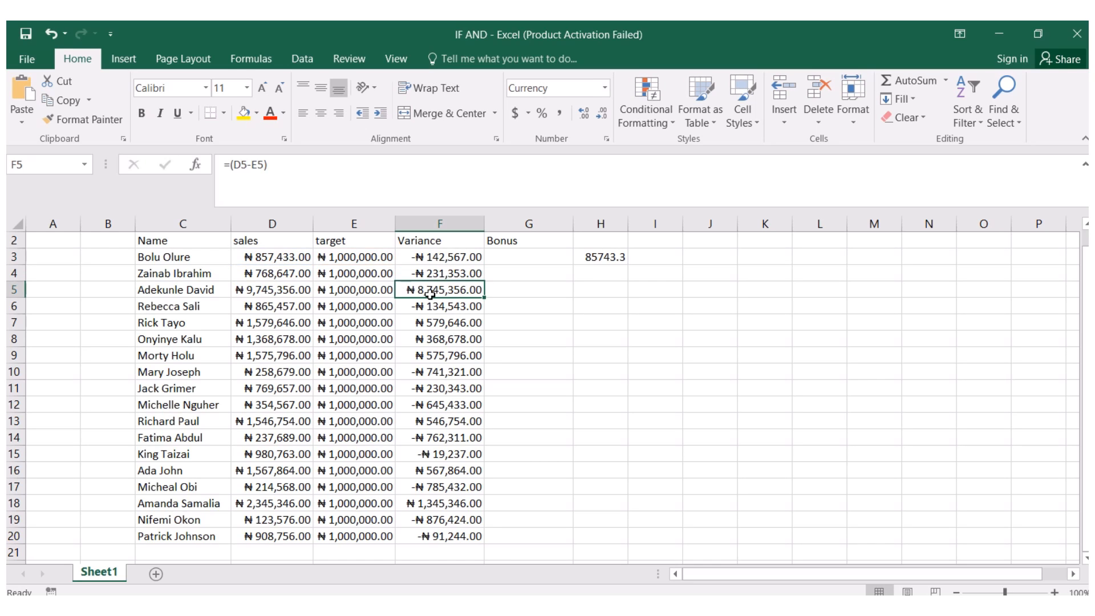
Start an IF formula in the first Bonus cell, G3, and nest the logical AND function inside it
double_click(530, 260)
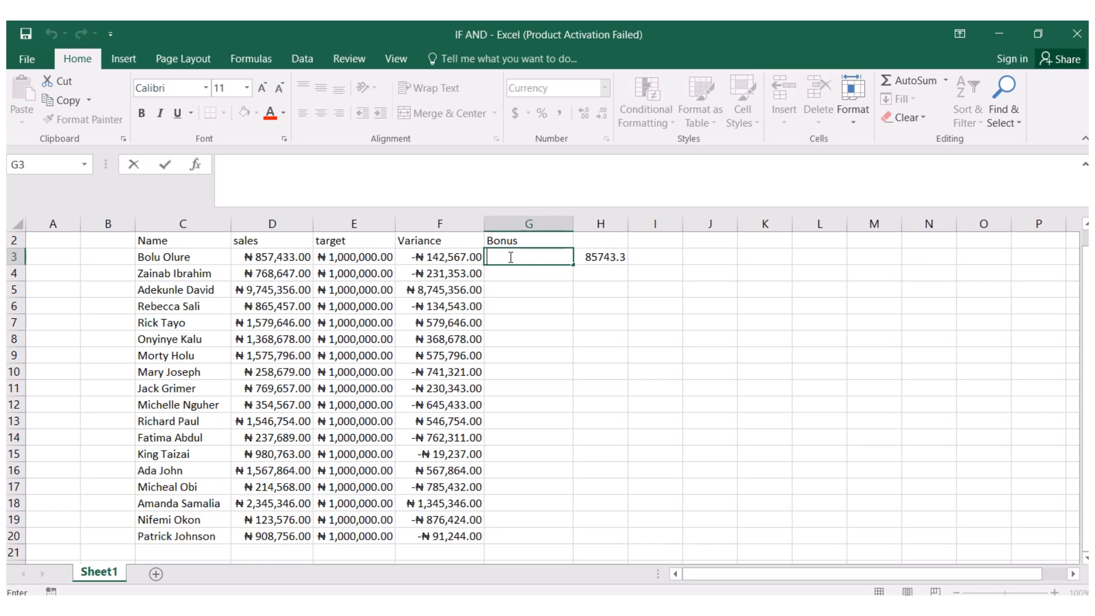
click(511, 257)
text(=)
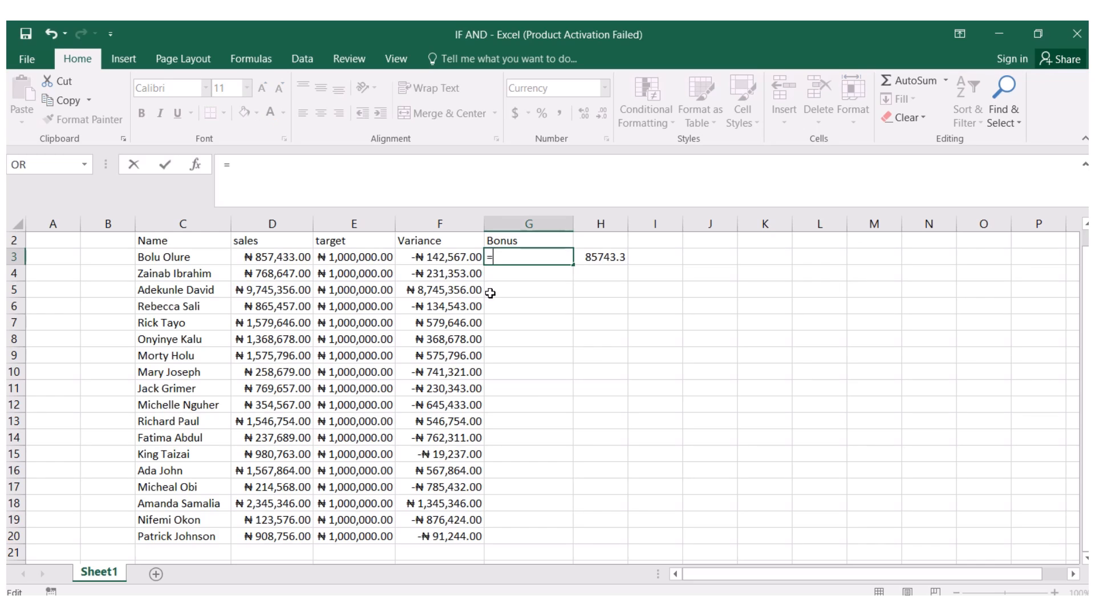
text(IF)
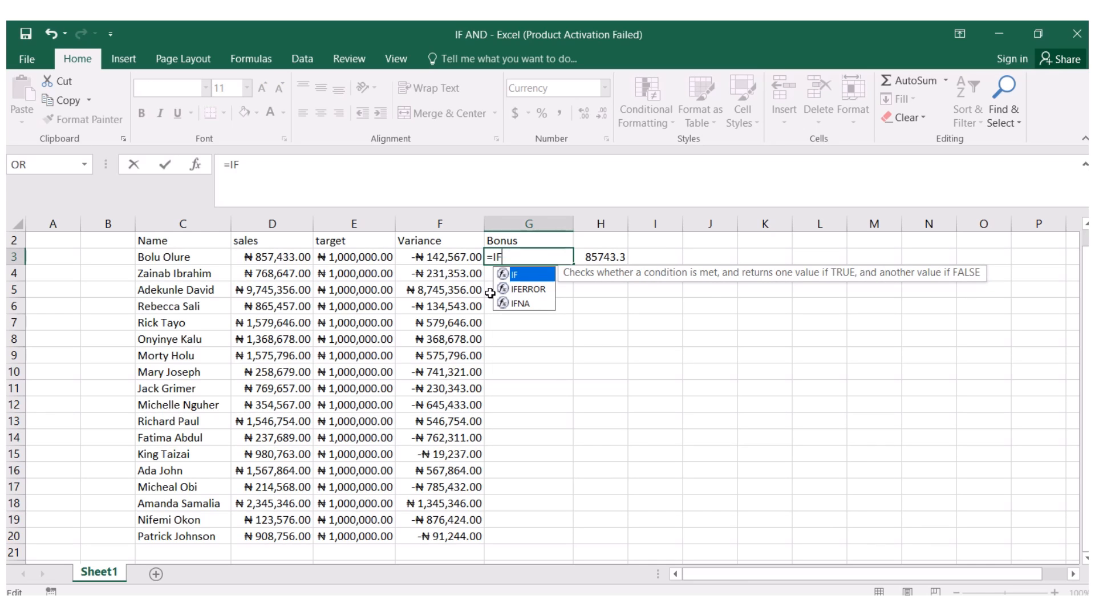
text(())
key(Left)
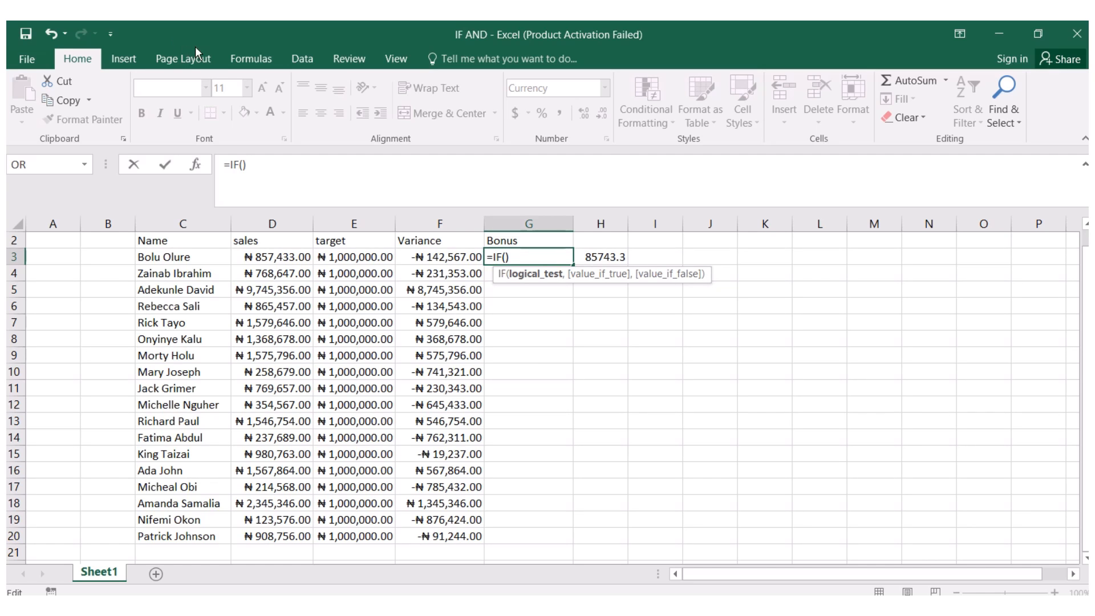
click(257, 61)
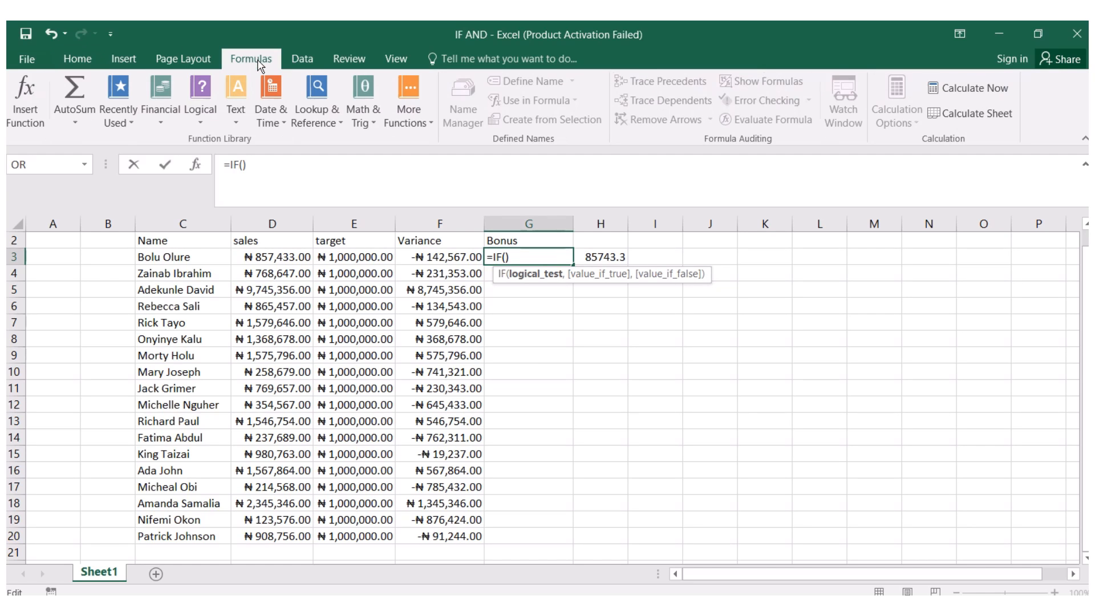
click(205, 114)
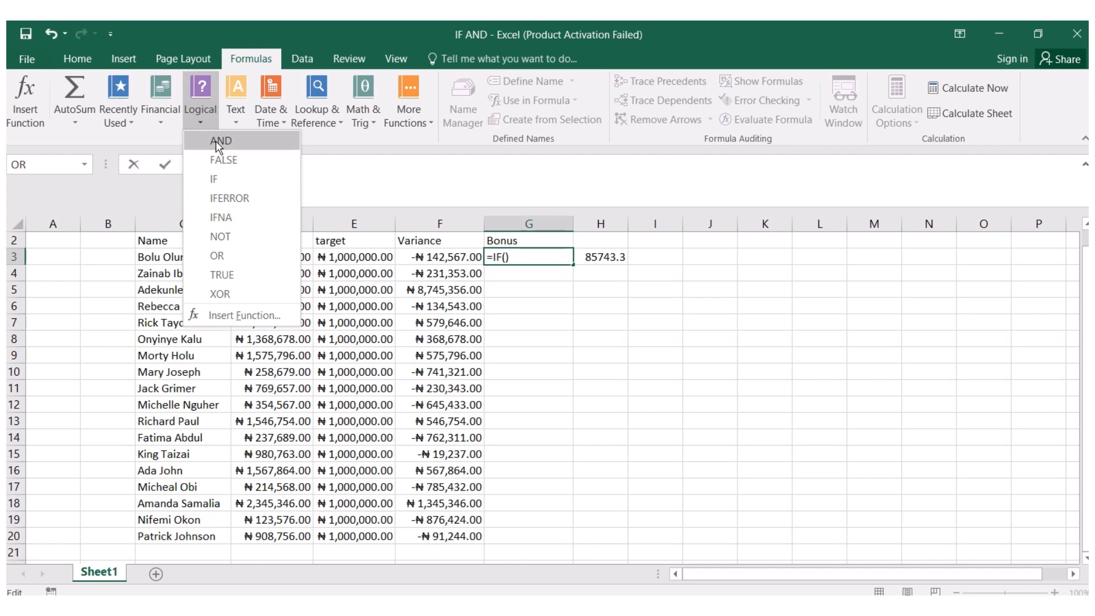
click(217, 141)
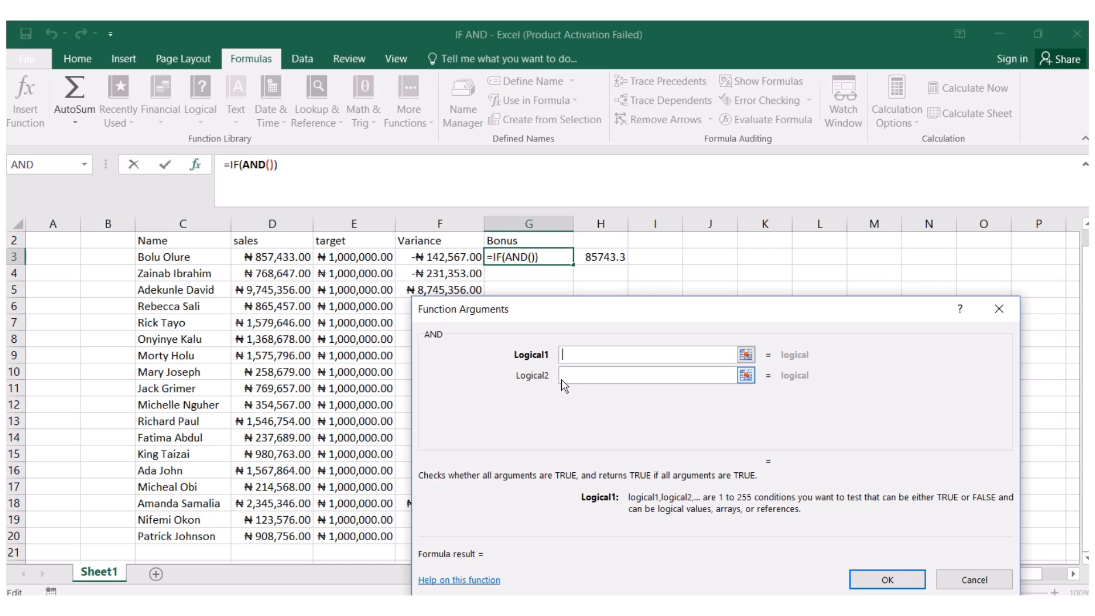
Set the first condition of the AND function to D3>=E3
text(D3)
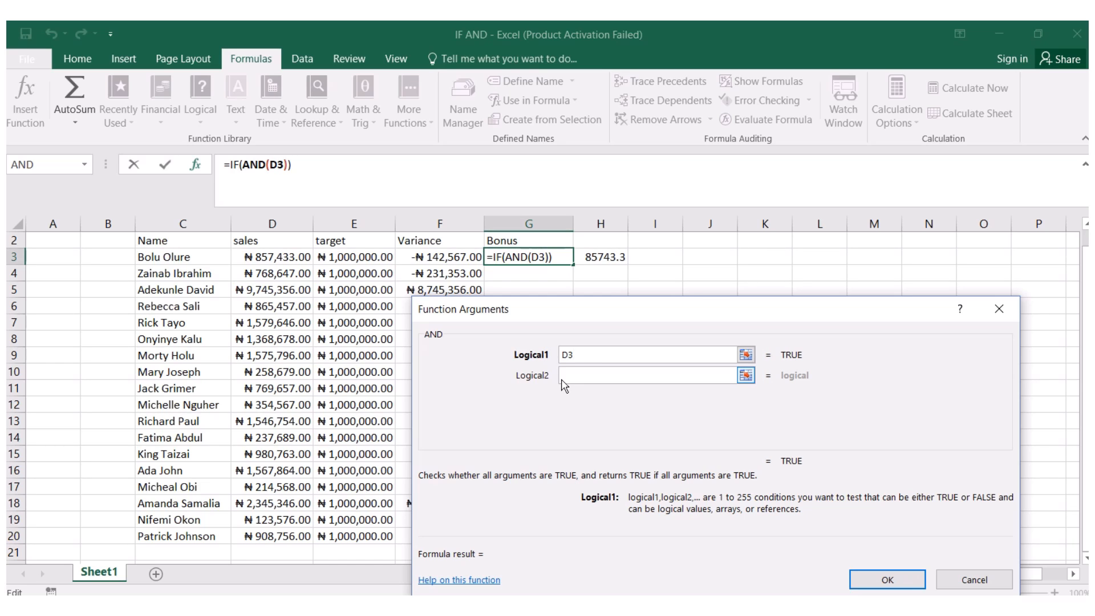
text(>=)
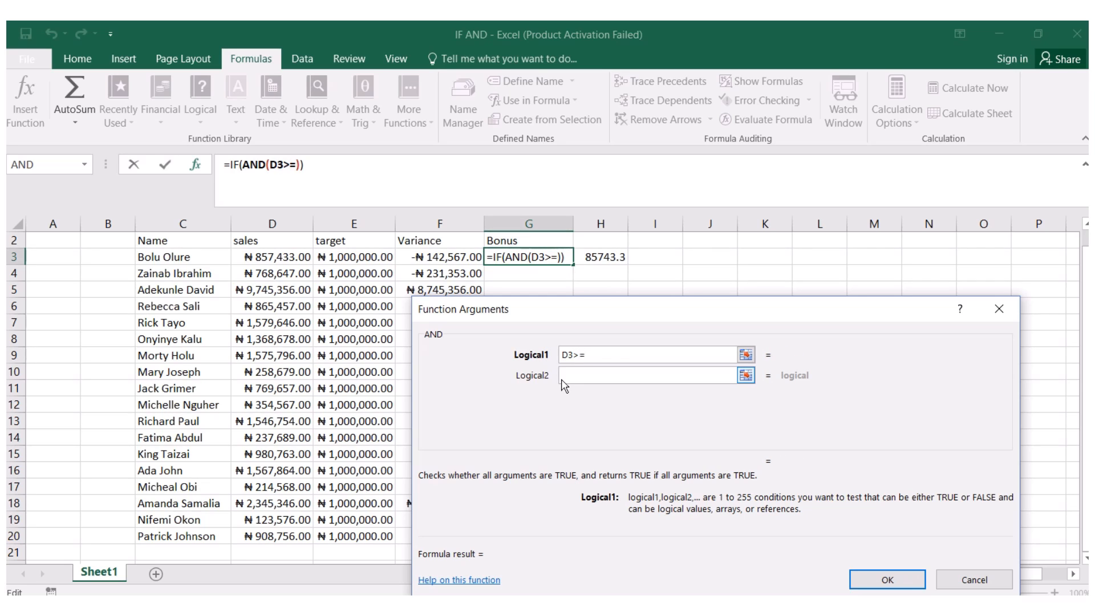
text(E)
text(3)
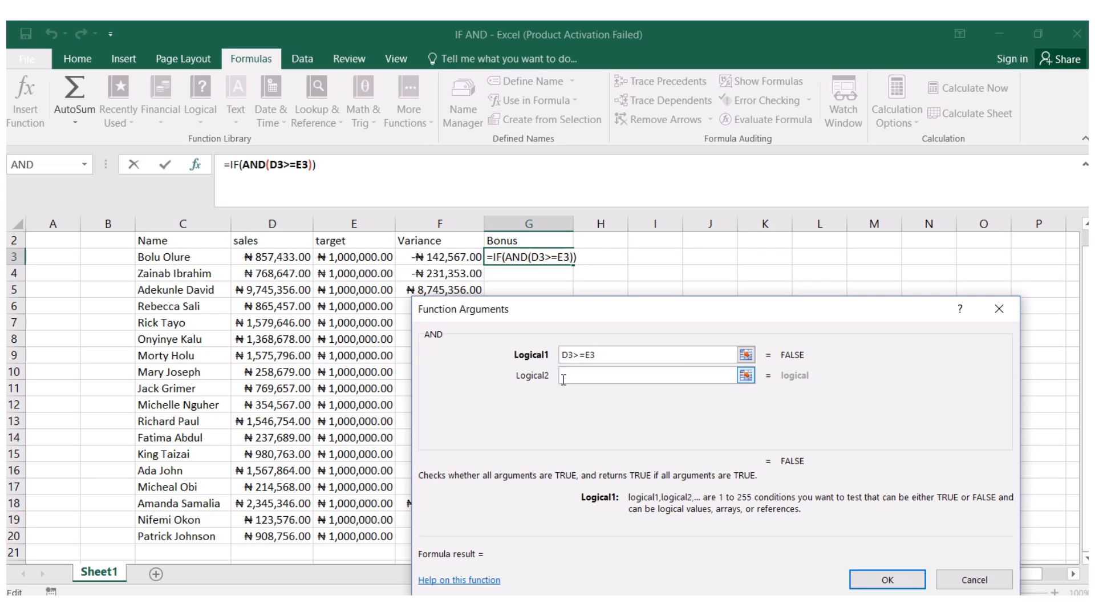
Set the second condition of the AND function to F3>=0 and accept the function arguments
click(577, 373)
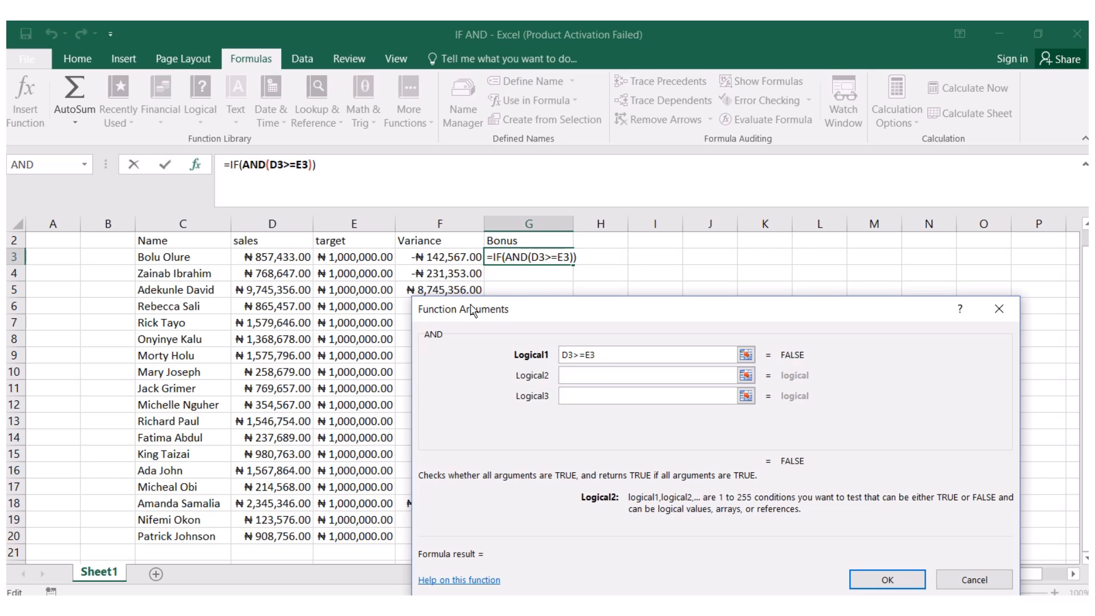
text(F3)
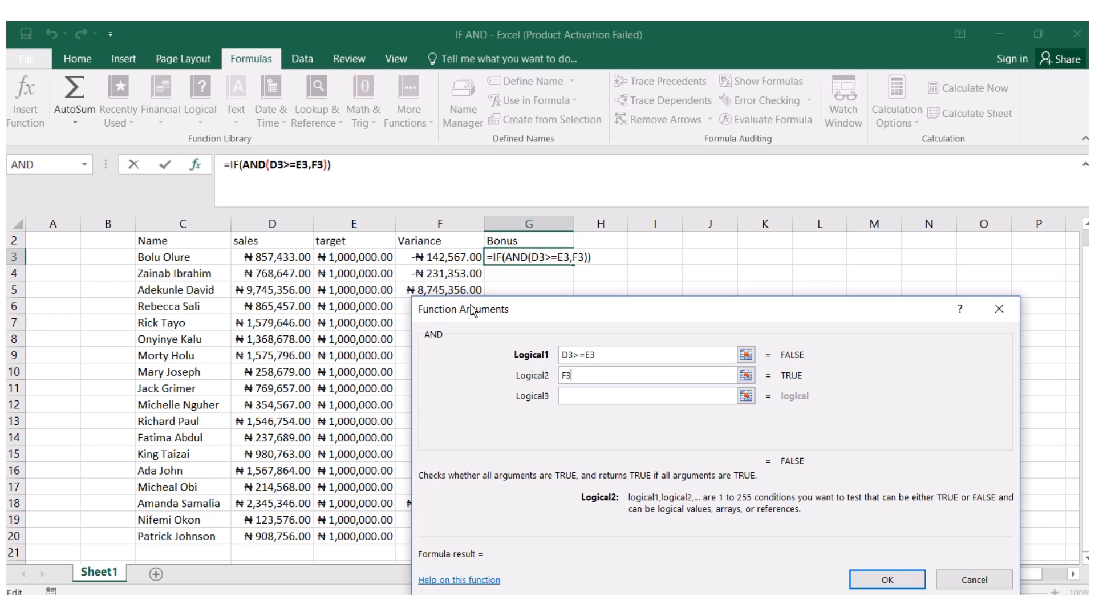
text(>)
text(=)
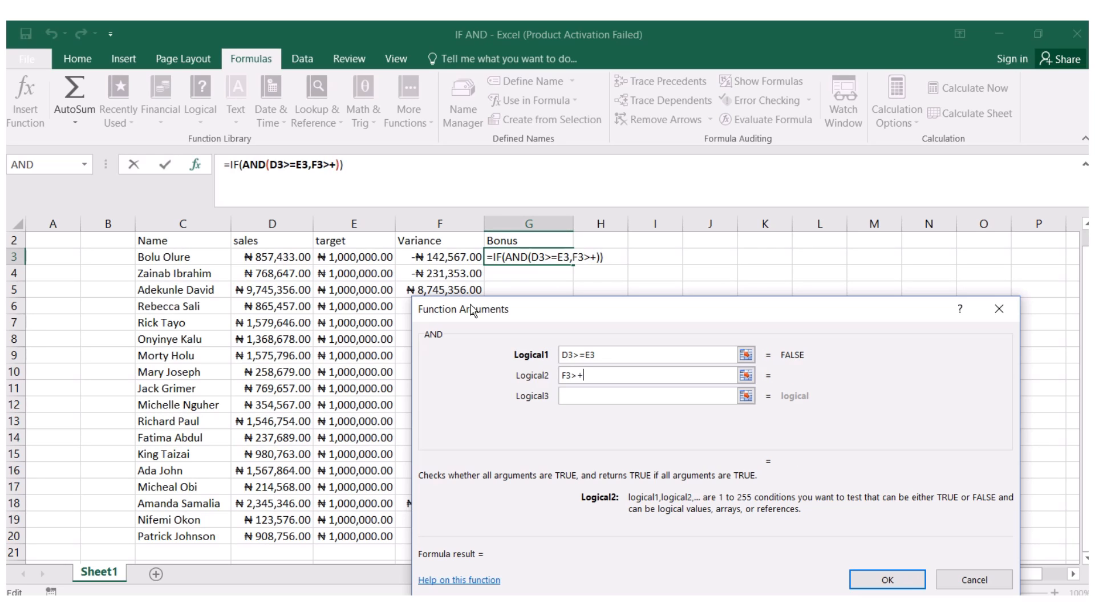
text(0)
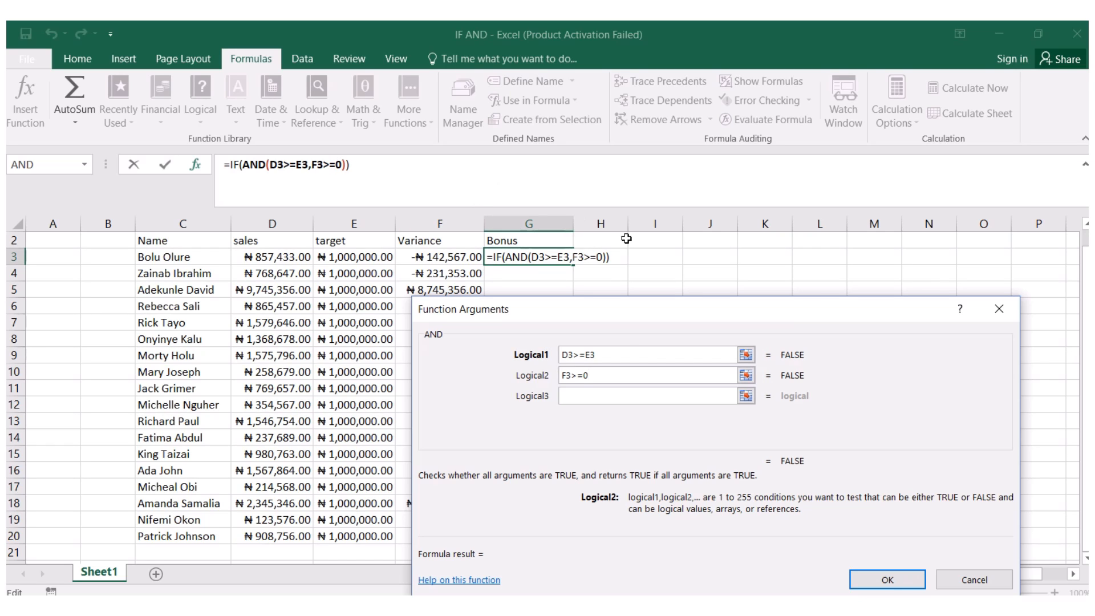
click(887, 580)
Try to commit the unfinished IF formula in G3 and highlight its logical test argument
click(735, 253)
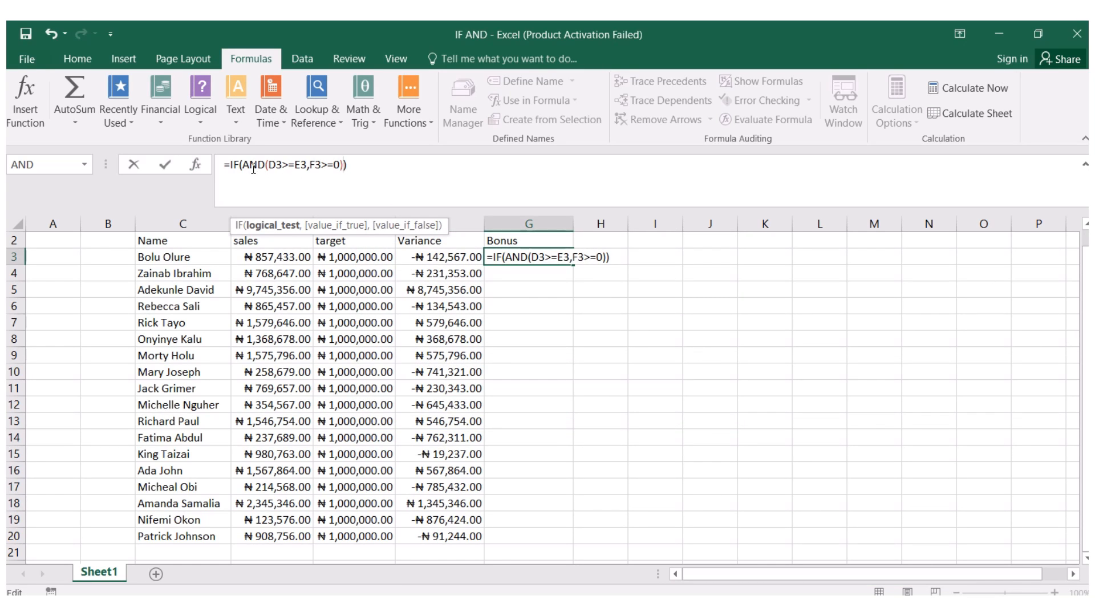
key(Return)
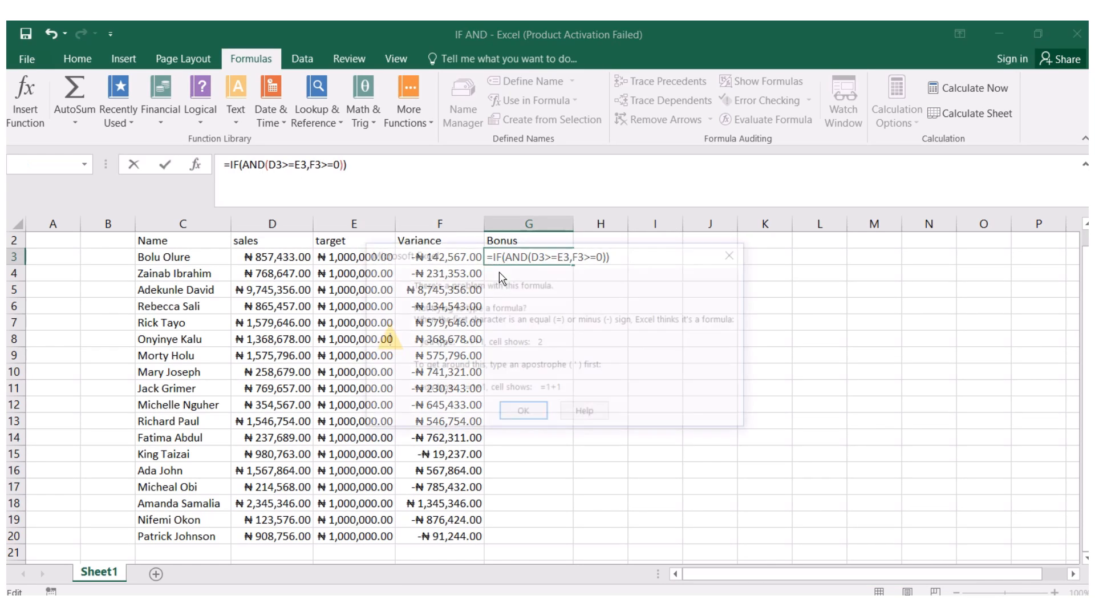
click(735, 254)
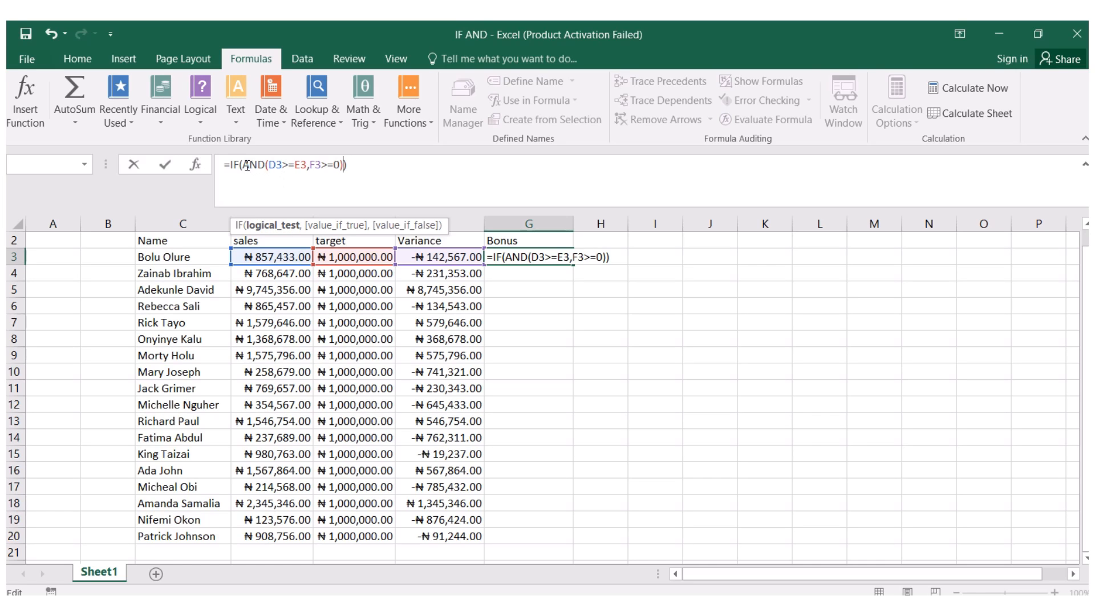
click(269, 226)
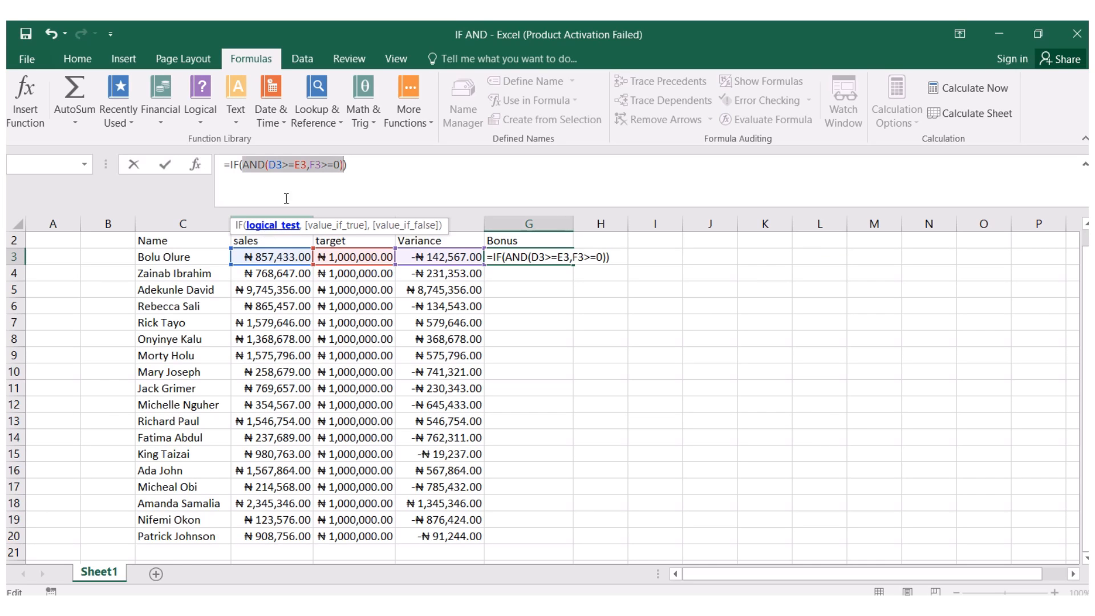
Add D3*20% after the AND test as the IF formula's value if true
click(344, 166)
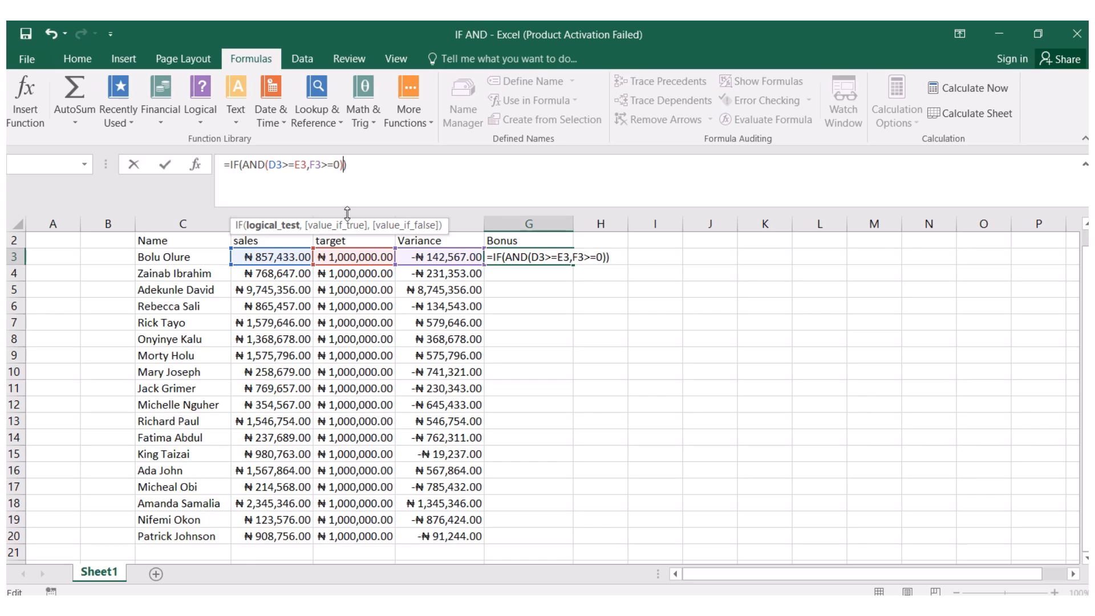
text(,)
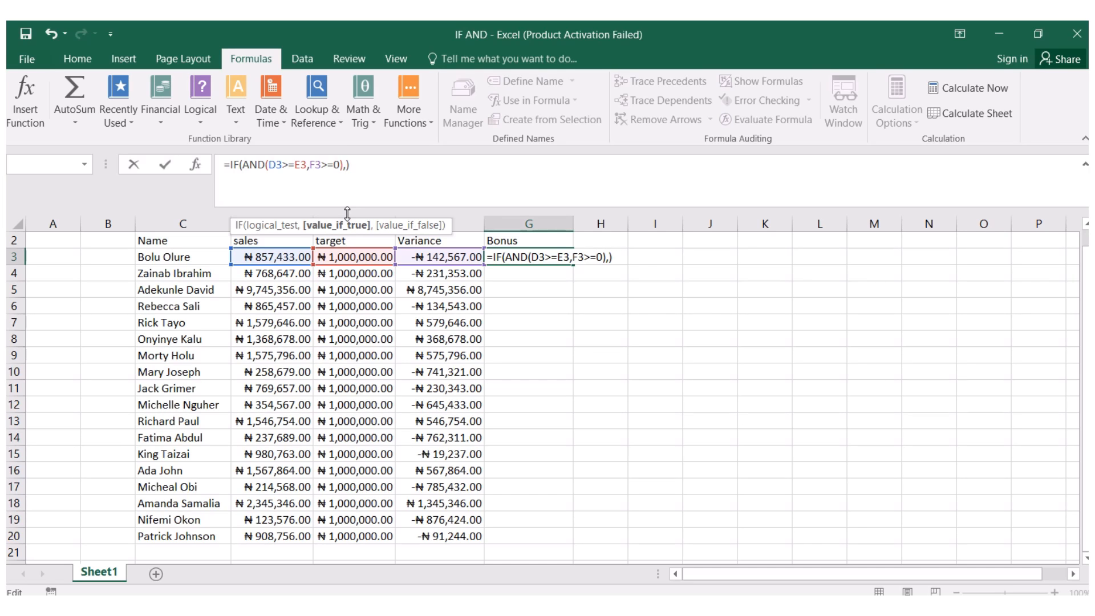
text(D3)
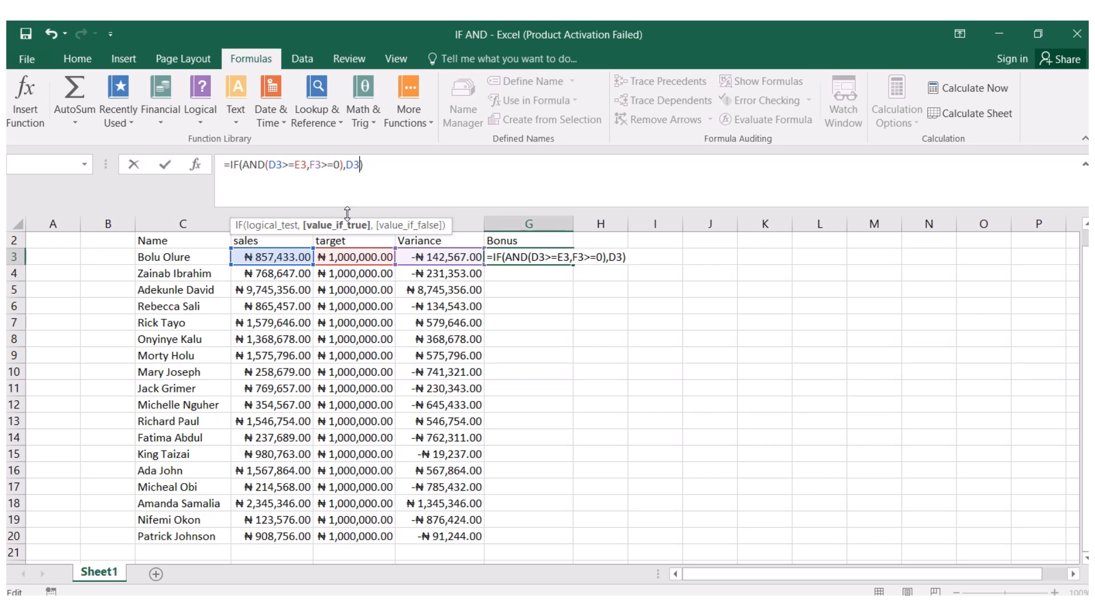
text(*20%)
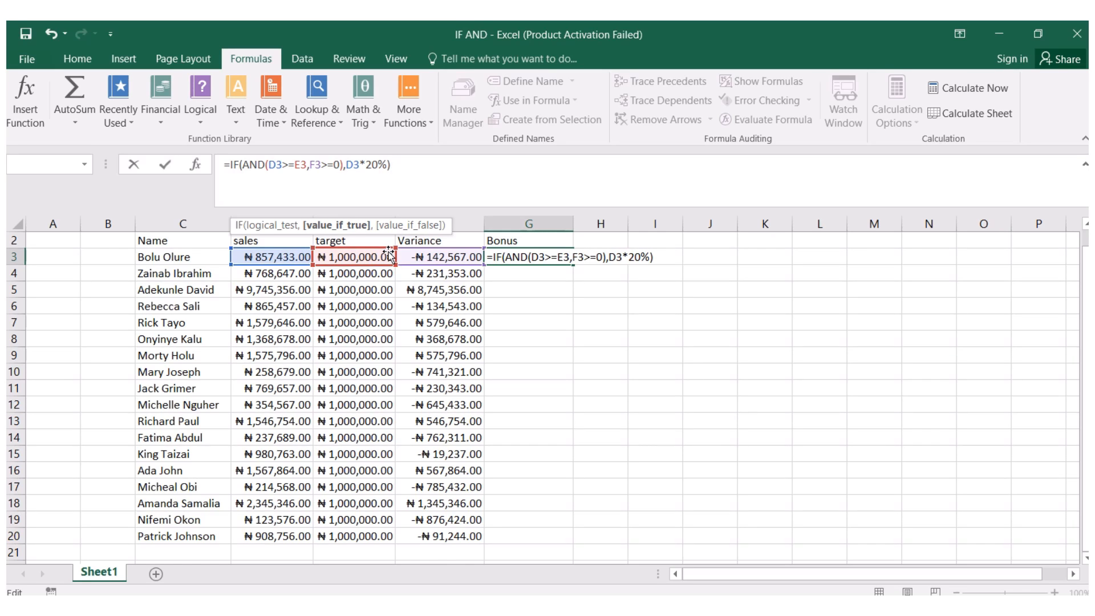
Add D3*5% as the IF formula's value if false and commit the formula in G3
text(,)
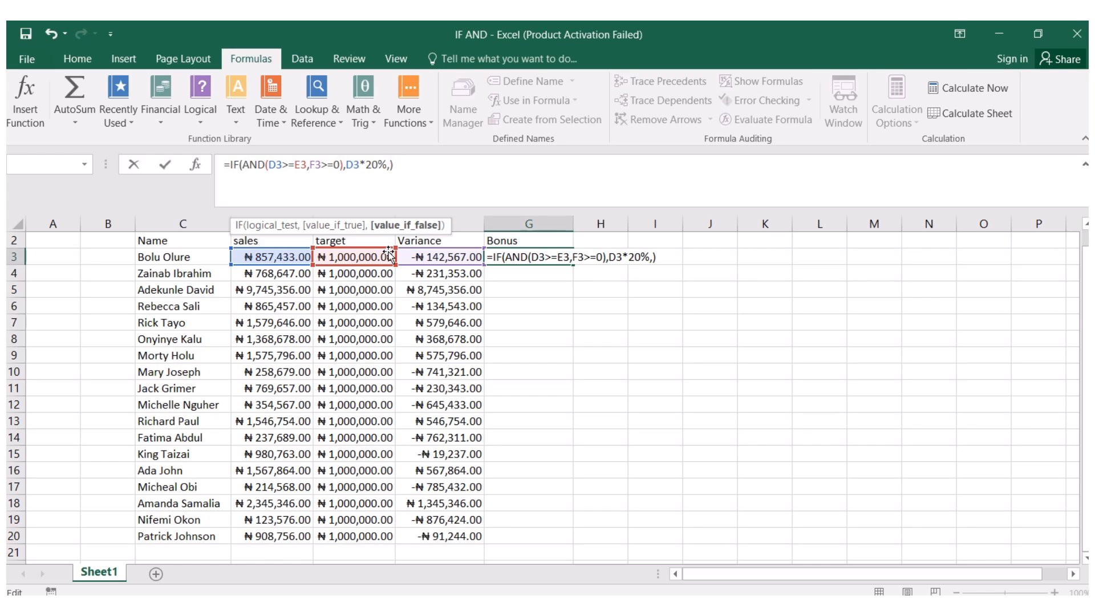
text(D3)
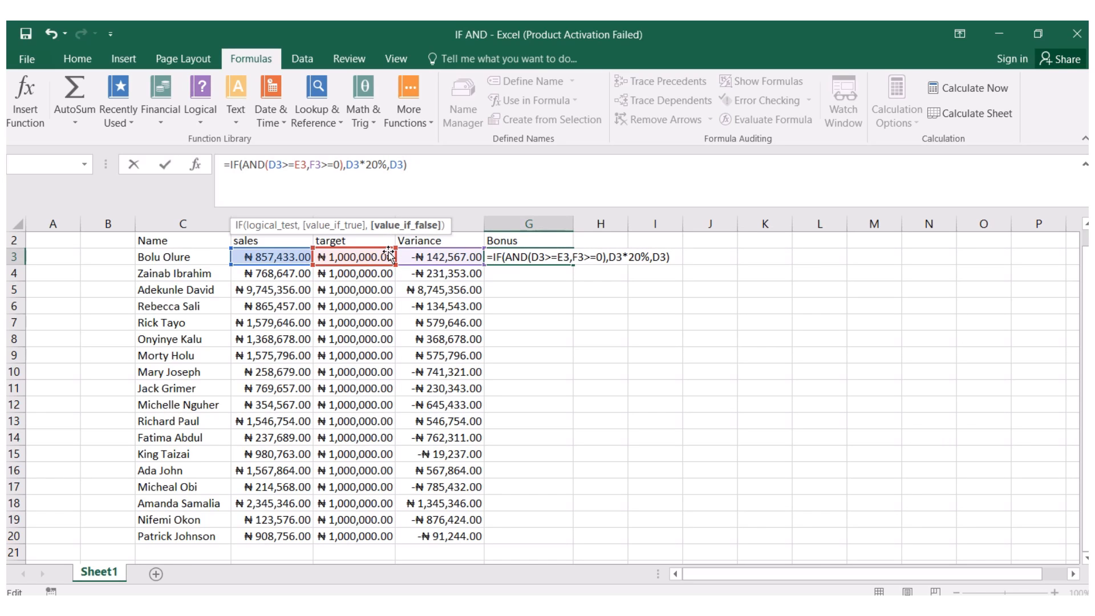
text(*5)
text(%)
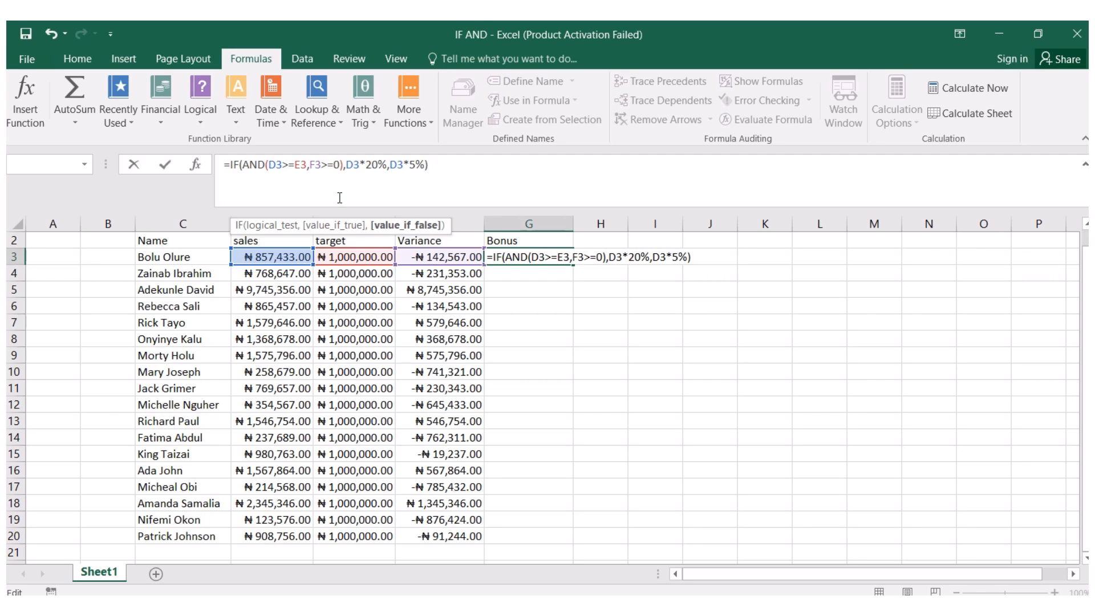
key(Return)
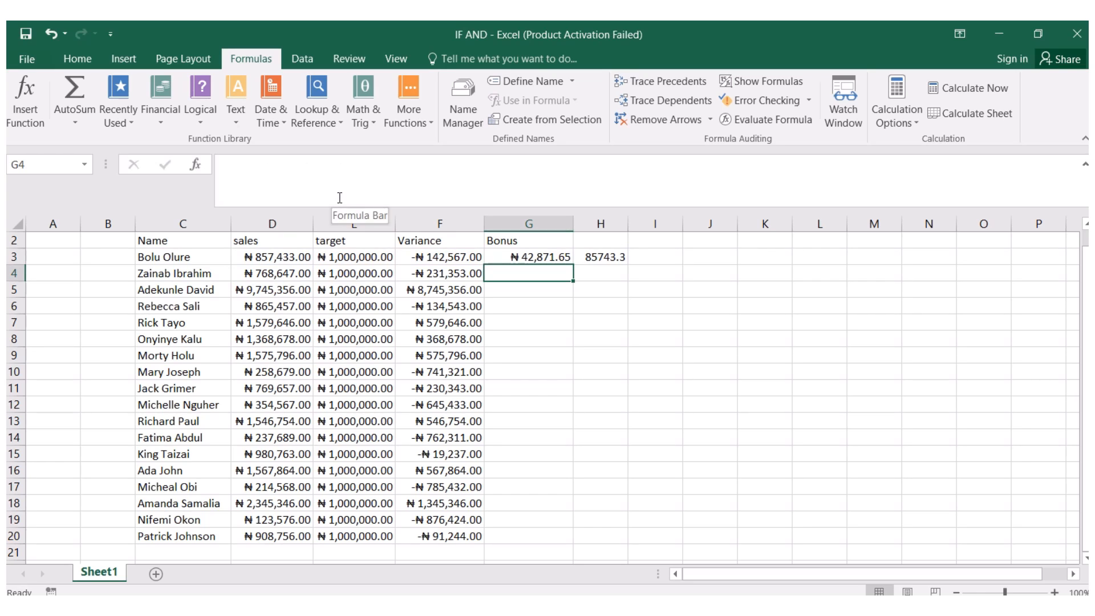
Check the bonus formula in G3 against row 3's target and variance, and fill it down through G20
click(502, 255)
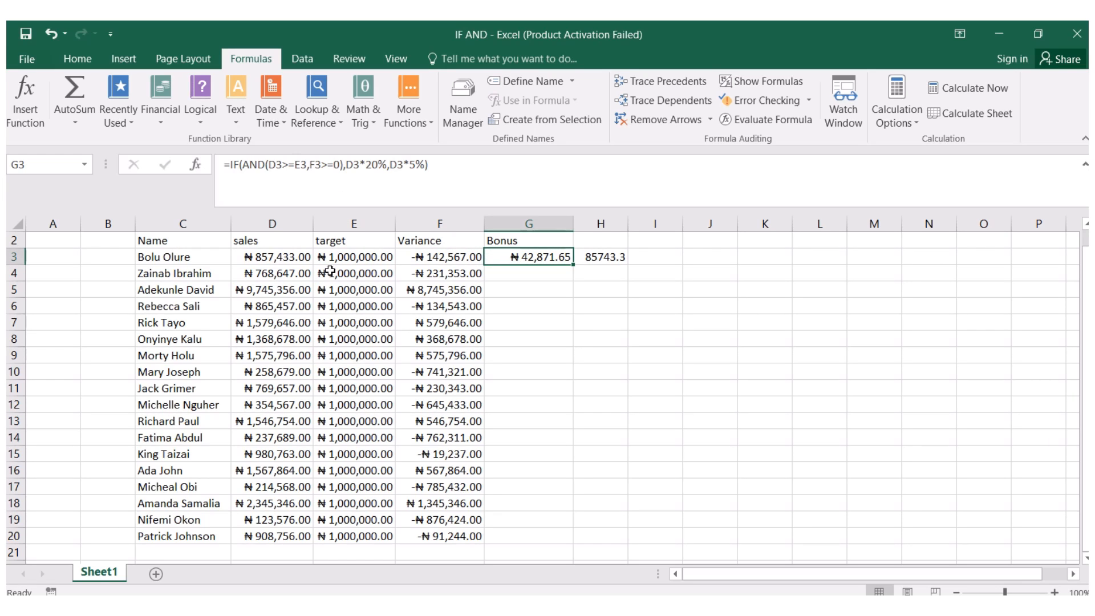
click(449, 260)
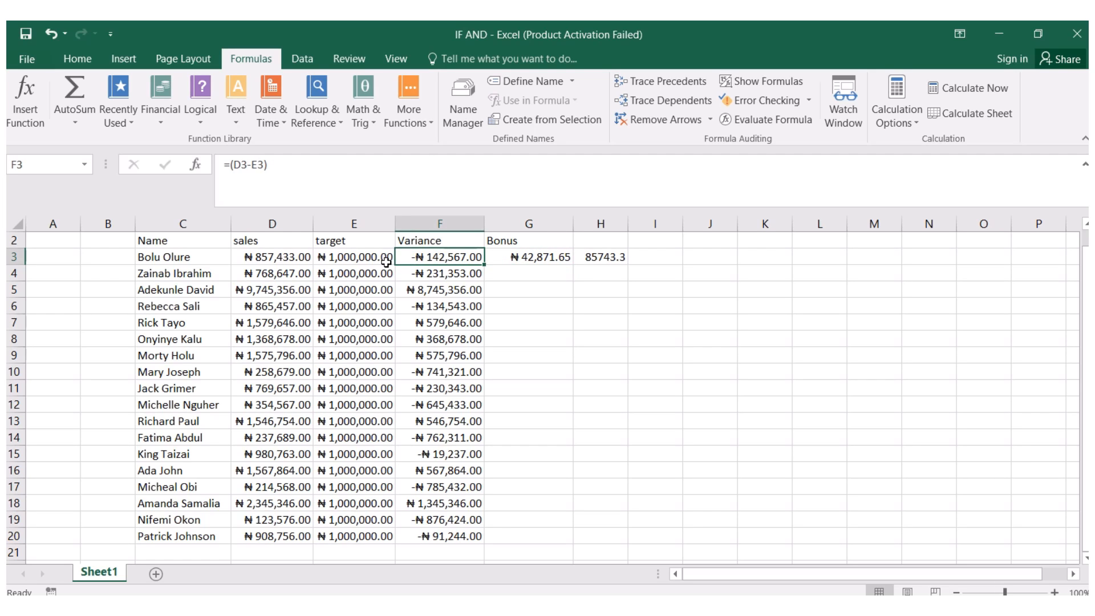
click(386, 261)
click(415, 258)
click(367, 262)
click(511, 257)
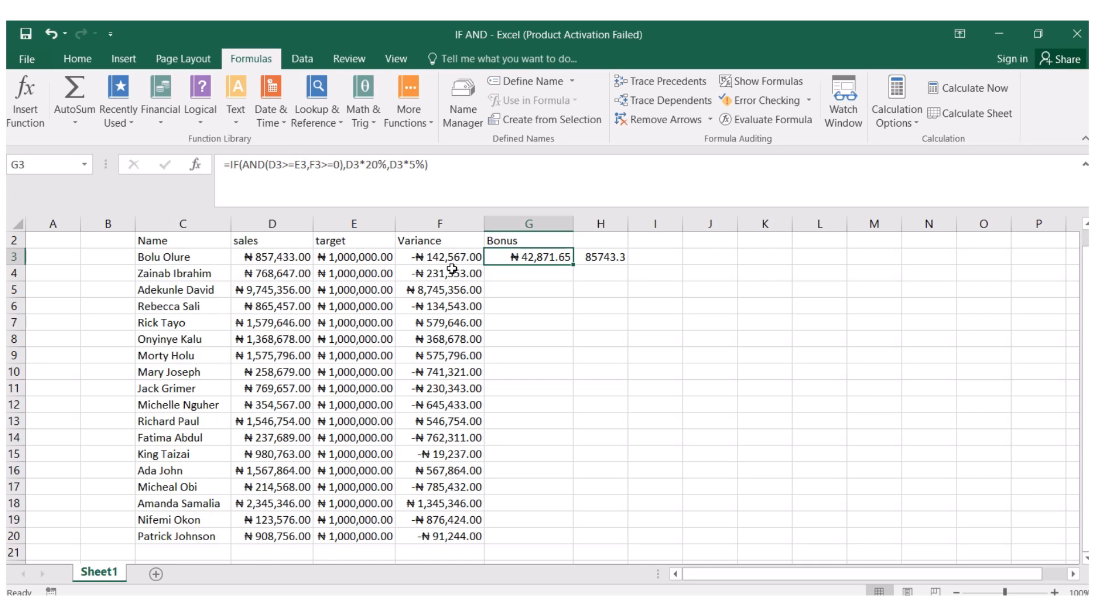
drag(575, 263, 579, 546)
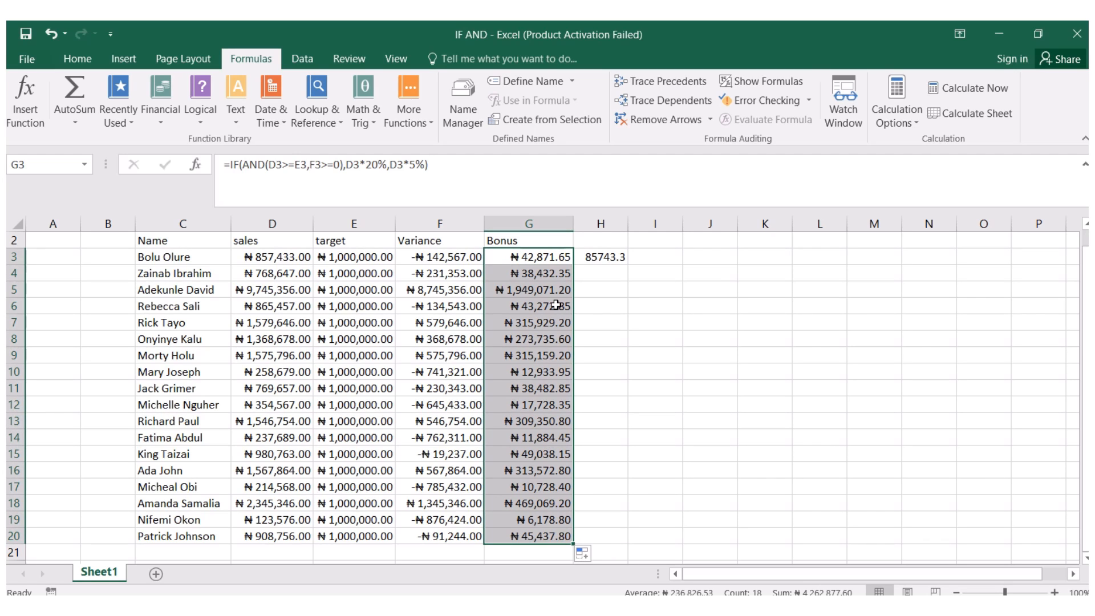
Review the sales, target and variance cells in rows 5 and 6 and inspect the bonus formula in G5
click(262, 291)
click(335, 290)
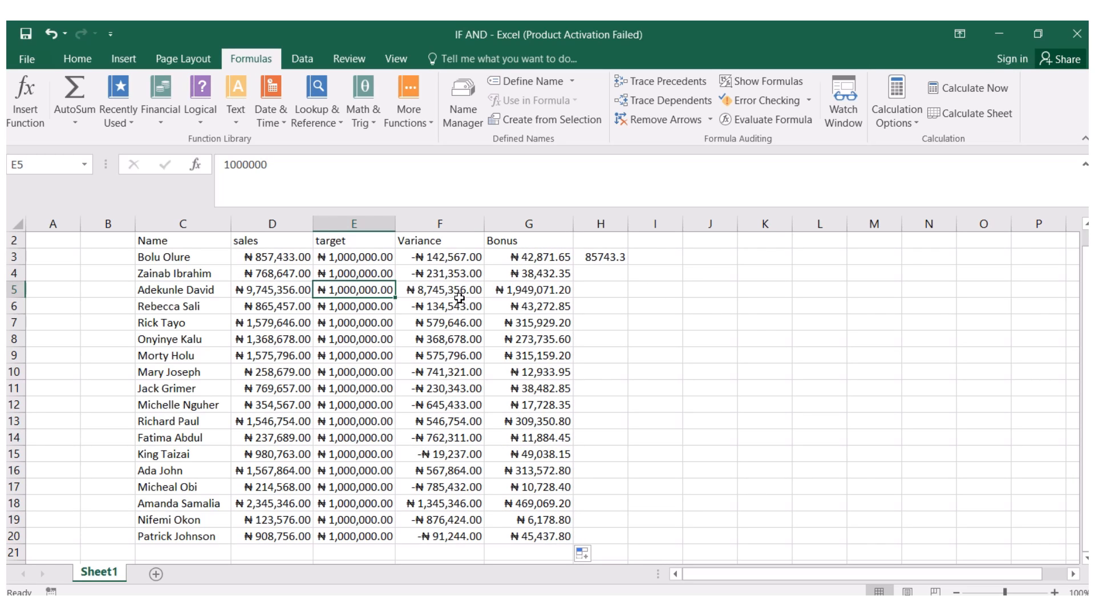
click(458, 301)
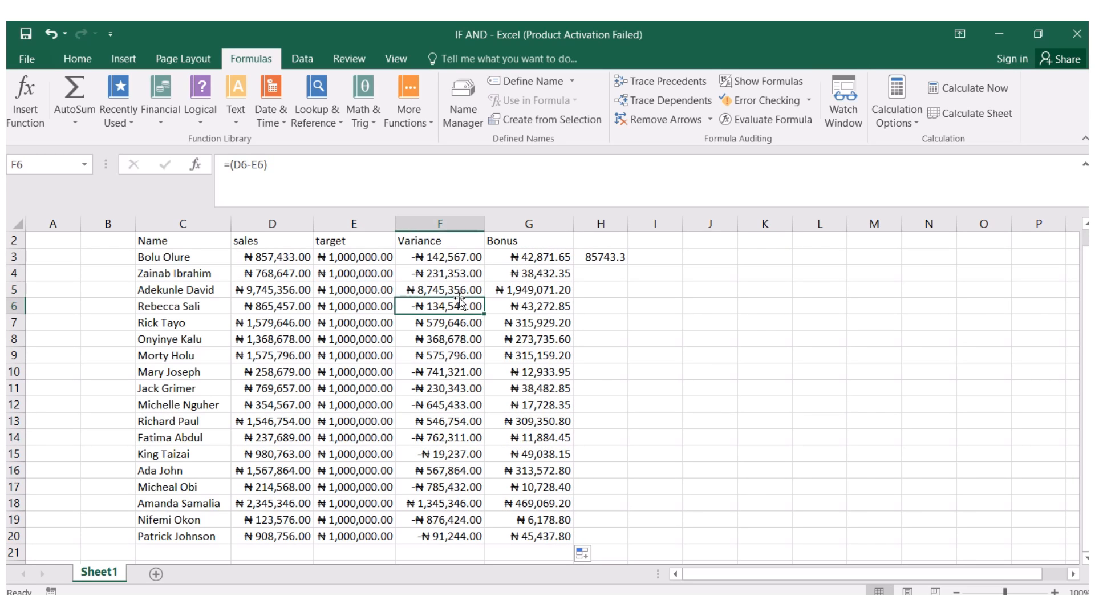
click(381, 306)
click(296, 311)
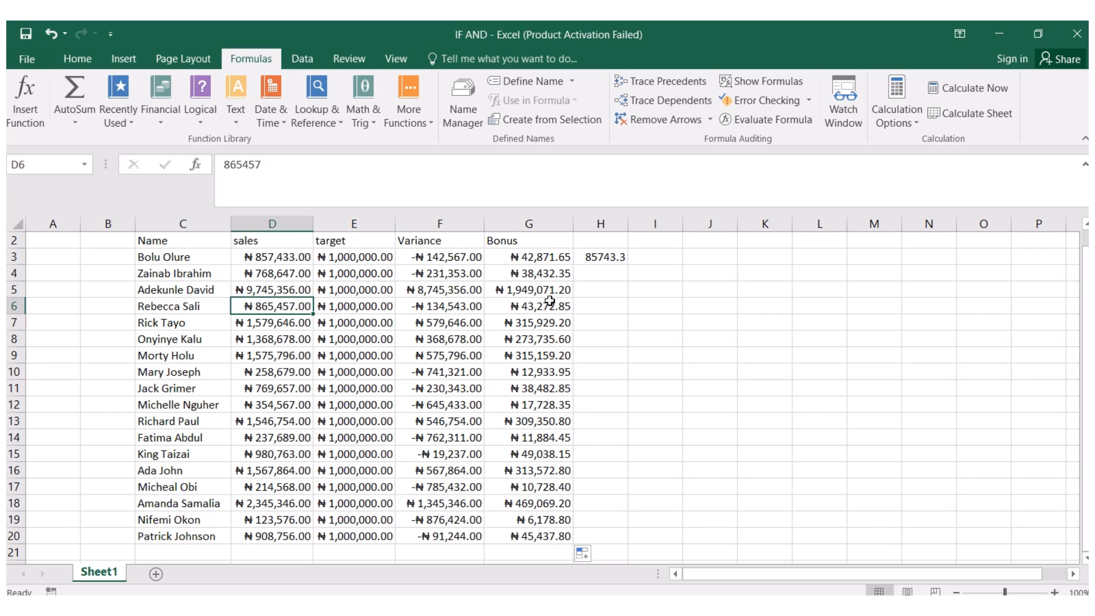
click(535, 291)
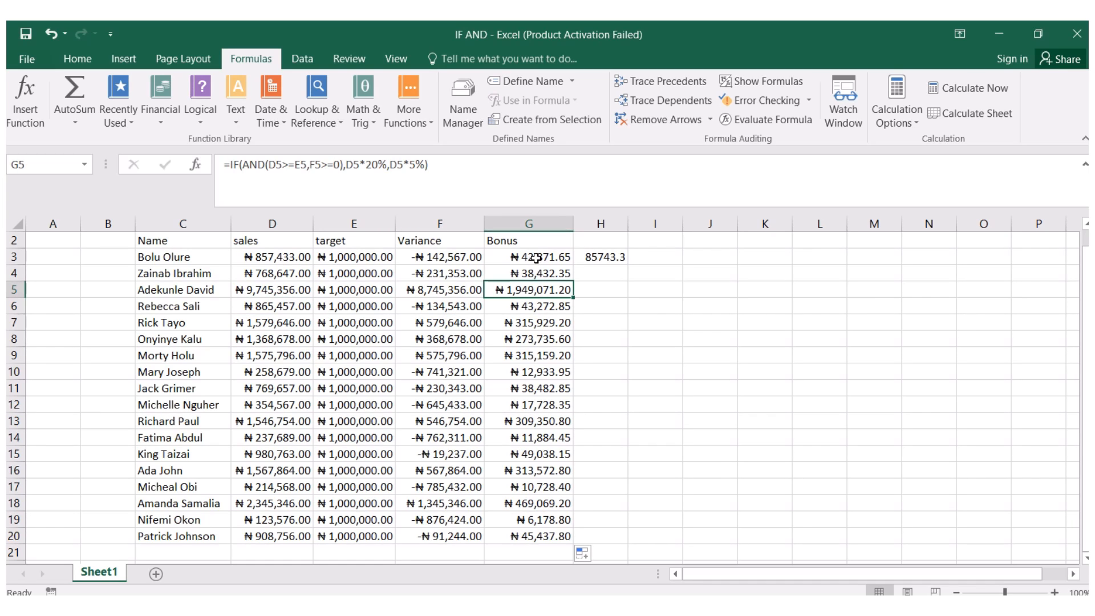